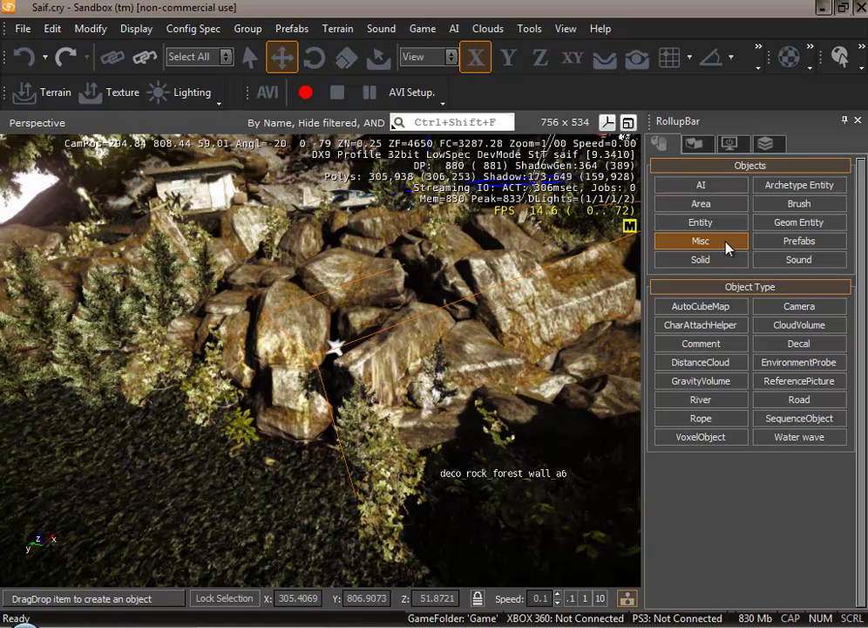
Step: Create a new decal, Decal84, on the grassy ground below the rocks
{"action": "left_click", "coordinate": [787, 349]}
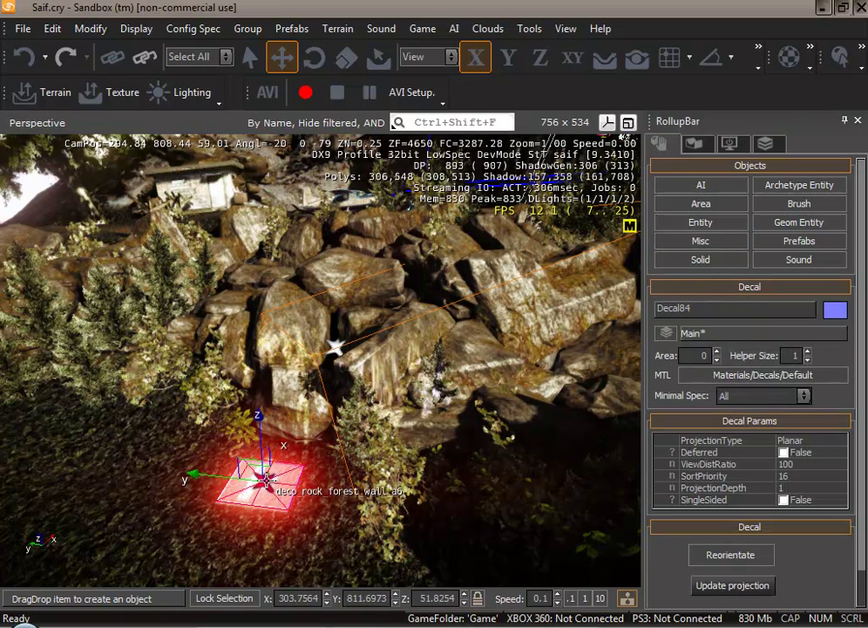
{"action": "left_click", "coordinate": [255, 481]}
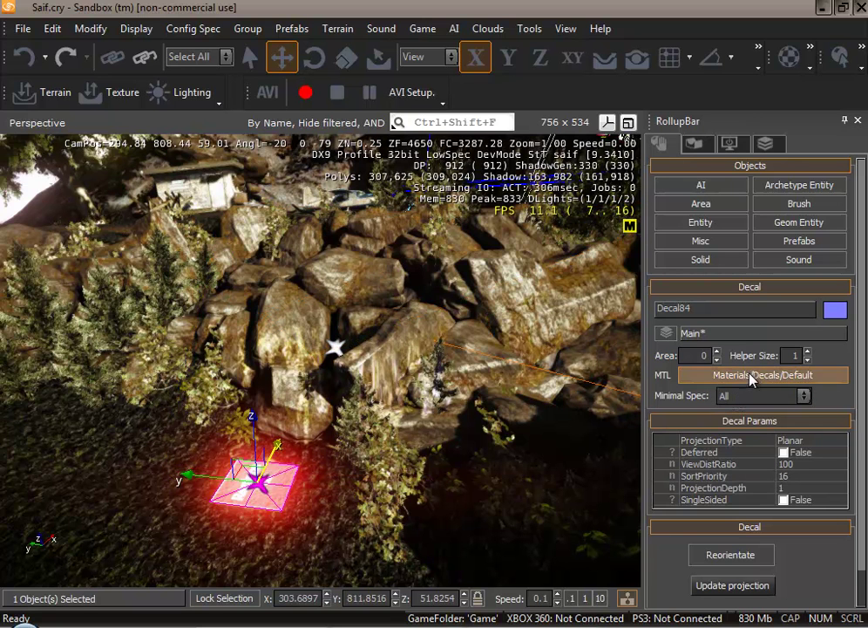
Step: Make Decal84 single-sided with ProjectOnTerrainAndStaticObjects as its projection type
{"action": "left_click", "coordinate": [782, 453]}
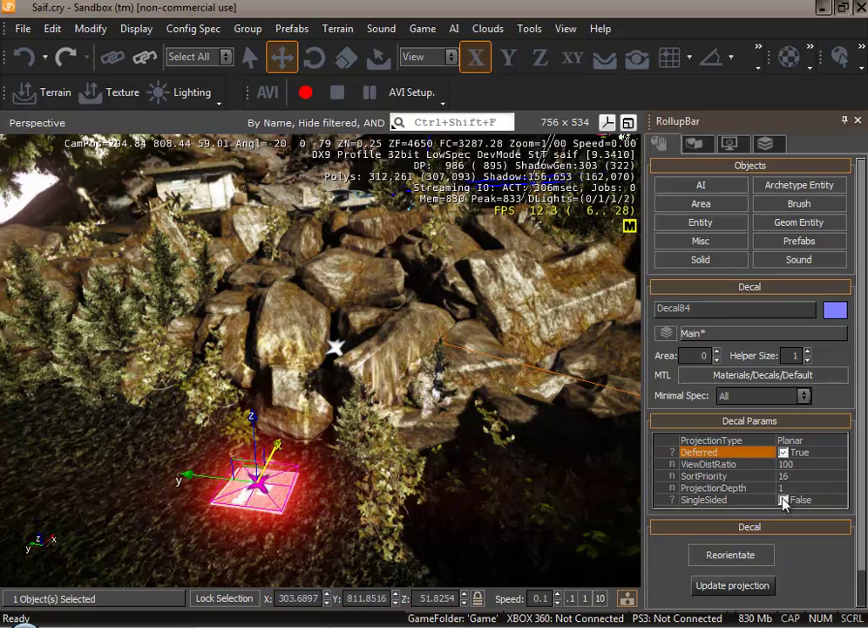
{"action": "left_click", "coordinate": [830, 445]}
{"action": "left_click", "coordinate": [840, 441]}
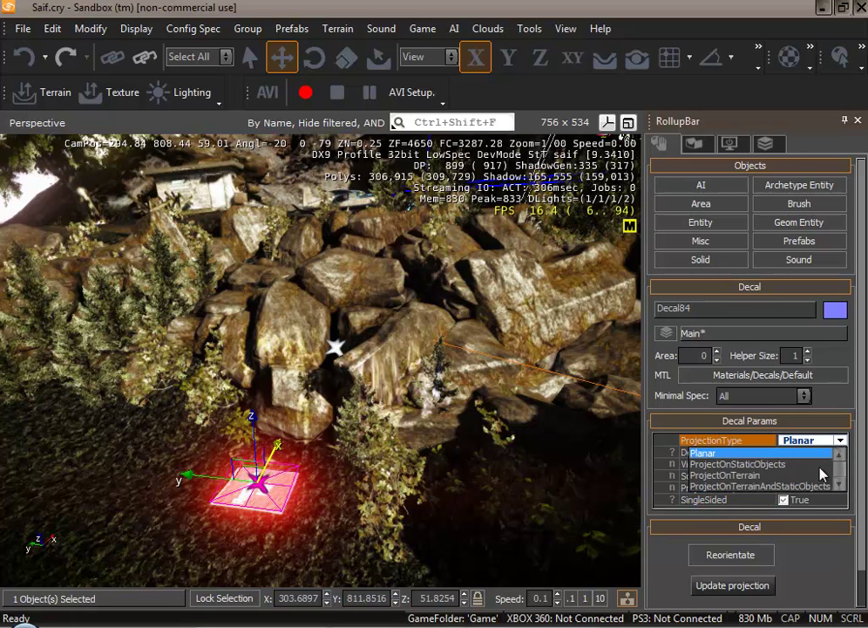
{"action": "left_click", "coordinate": [802, 486]}
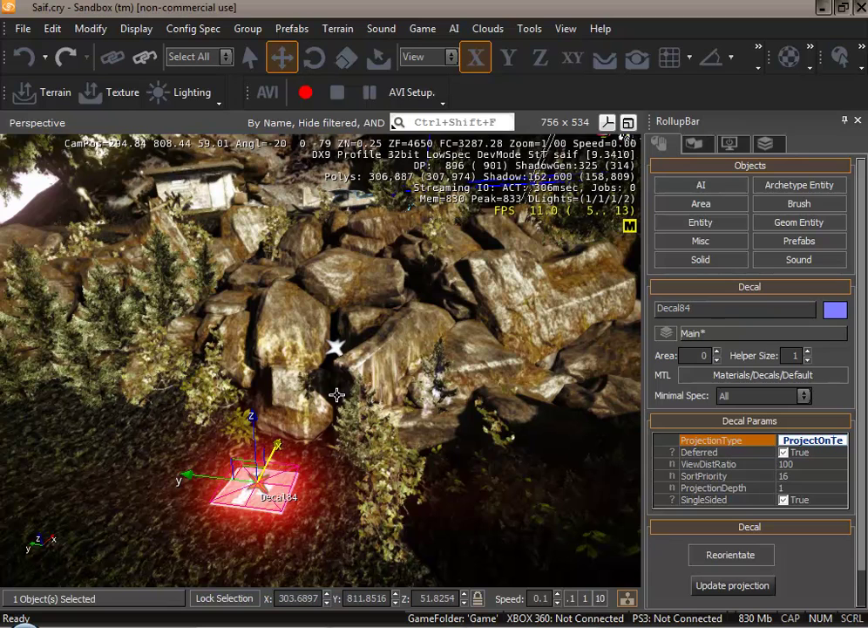
Step: Open the Material Editor for the decal's material and reposition its window
{"action": "left_click", "coordinate": [730, 377]}
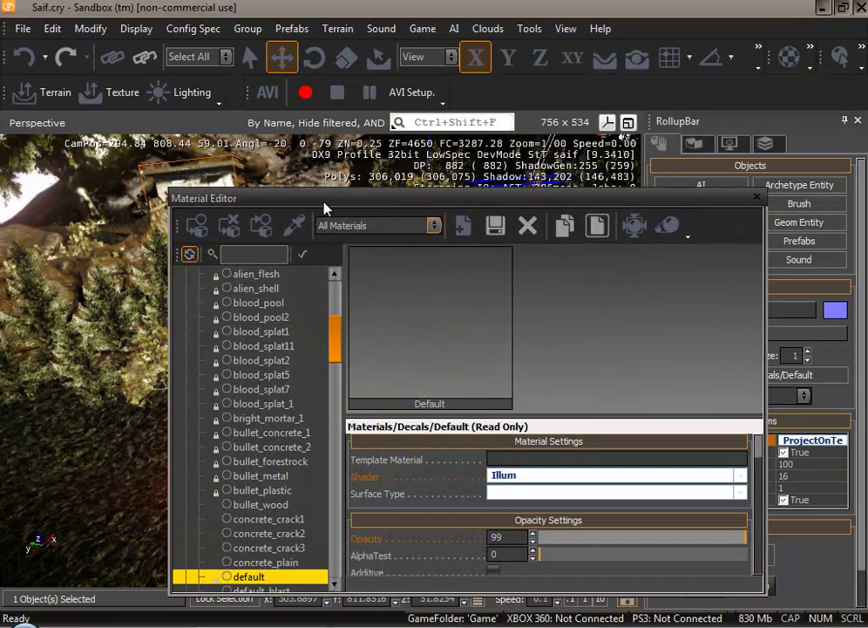
{"action": "left_click_drag", "start_coordinate": [322, 201], "coordinate": [307, 183]}
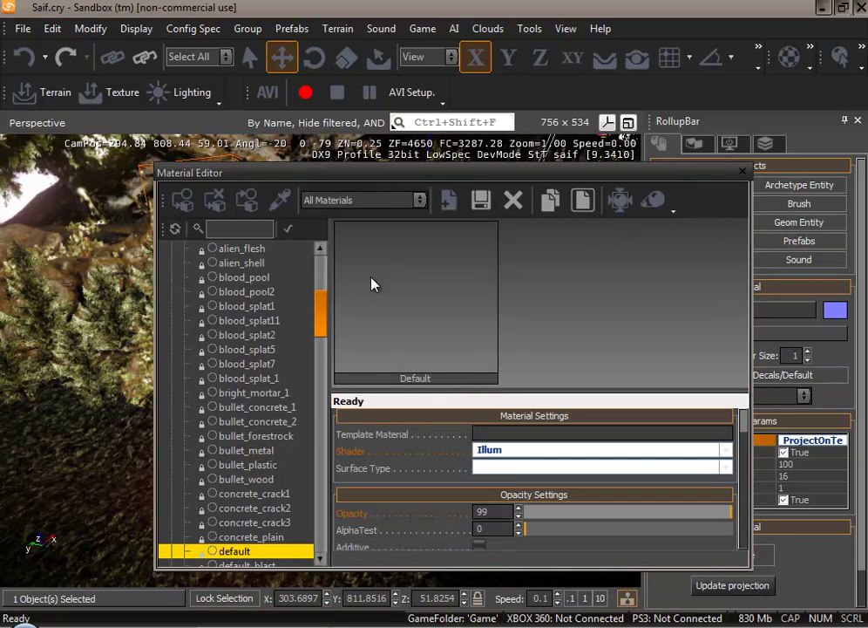
{"action": "left_click_drag", "start_coordinate": [183, 177], "coordinate": [149, 172]}
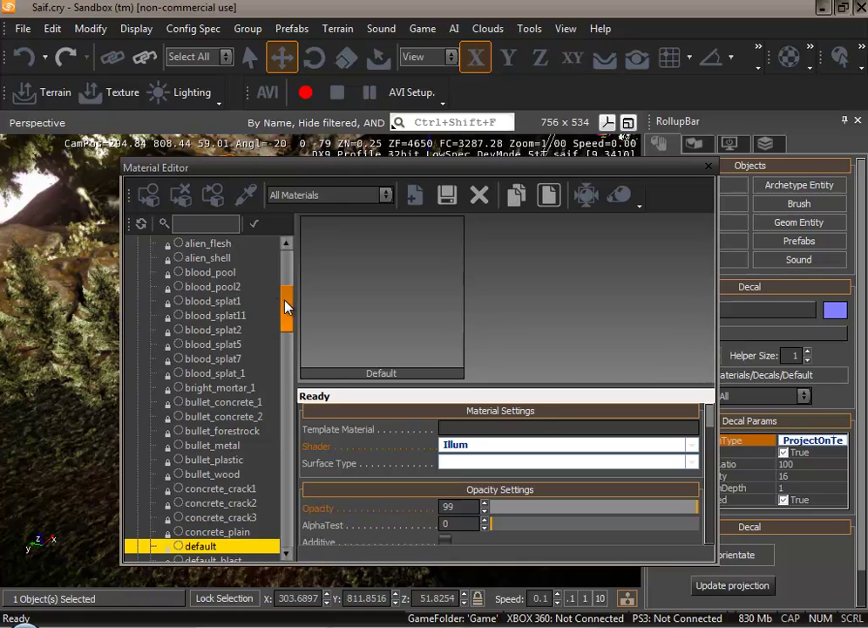
Step: Expand materials > decals and scroll down to the blood_splat materials
{"action": "left_click_drag", "start_coordinate": [286, 307], "coordinate": [178, 253]}
{"action": "left_click", "coordinate": [133, 243]}
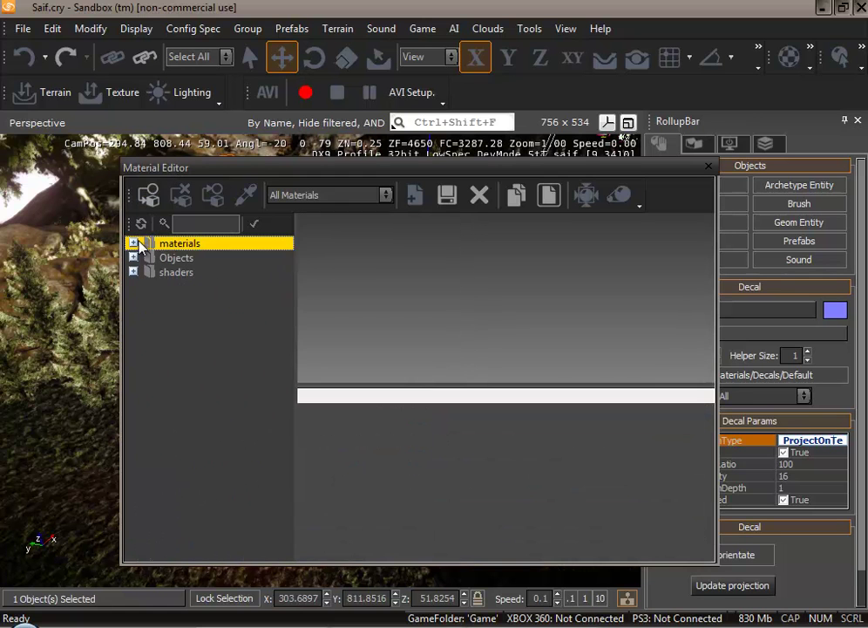
{"action": "left_click", "coordinate": [132, 243]}
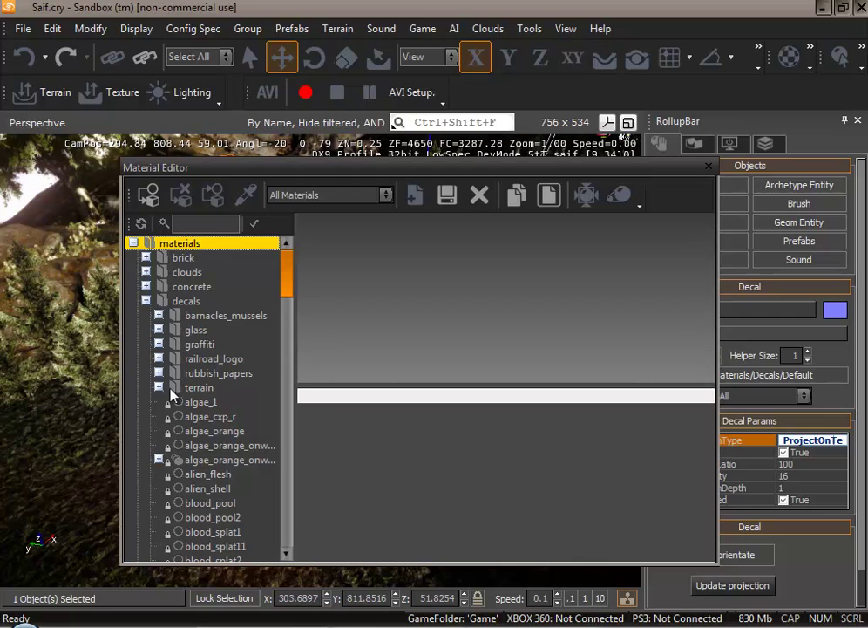
{"action": "left_click", "coordinate": [159, 300]}
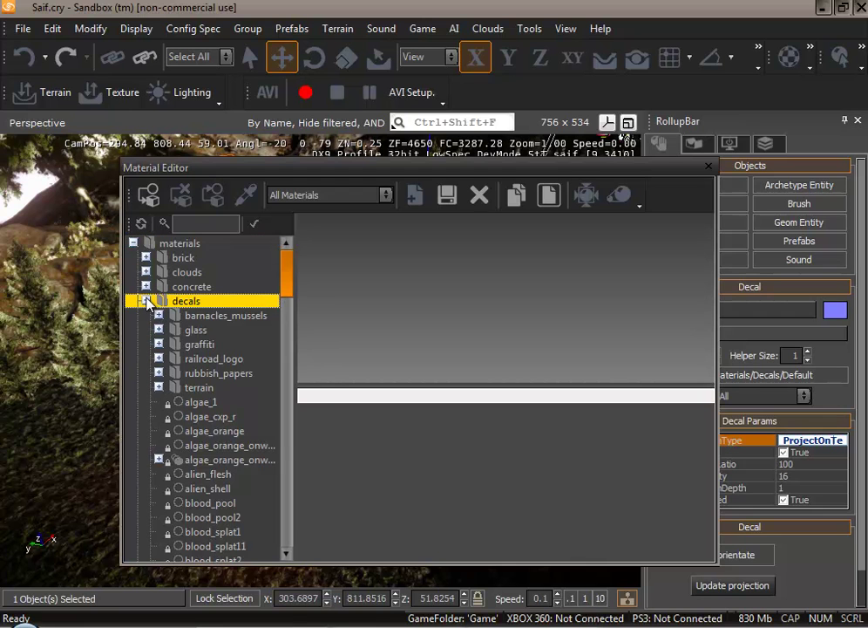
{"action": "scroll", "coordinate": [276, 297], "scroll_direction": "down", "scroll_amount": 2}
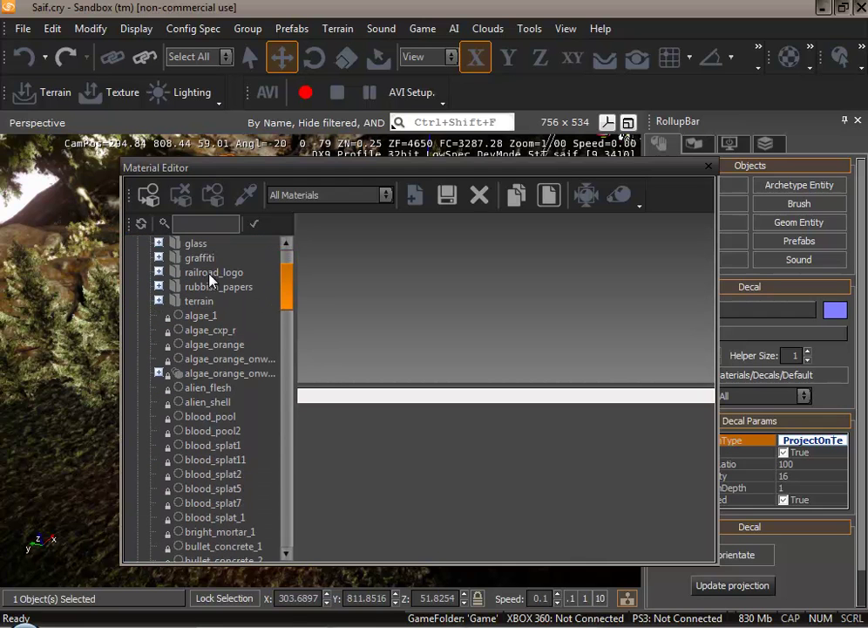
{"action": "left_click_drag", "start_coordinate": [285, 285], "coordinate": [284, 282]}
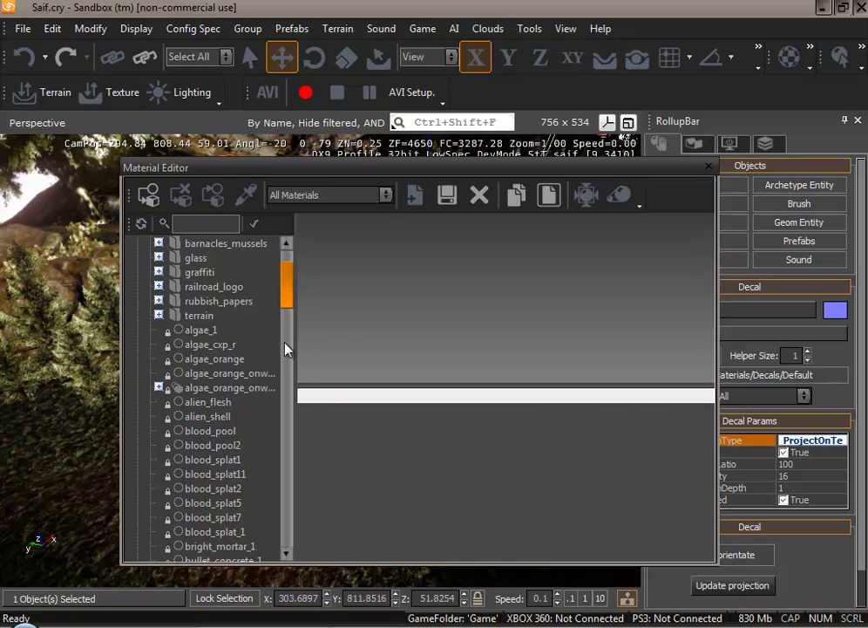
{"action": "left_click_drag", "start_coordinate": [287, 293], "coordinate": [290, 319]}
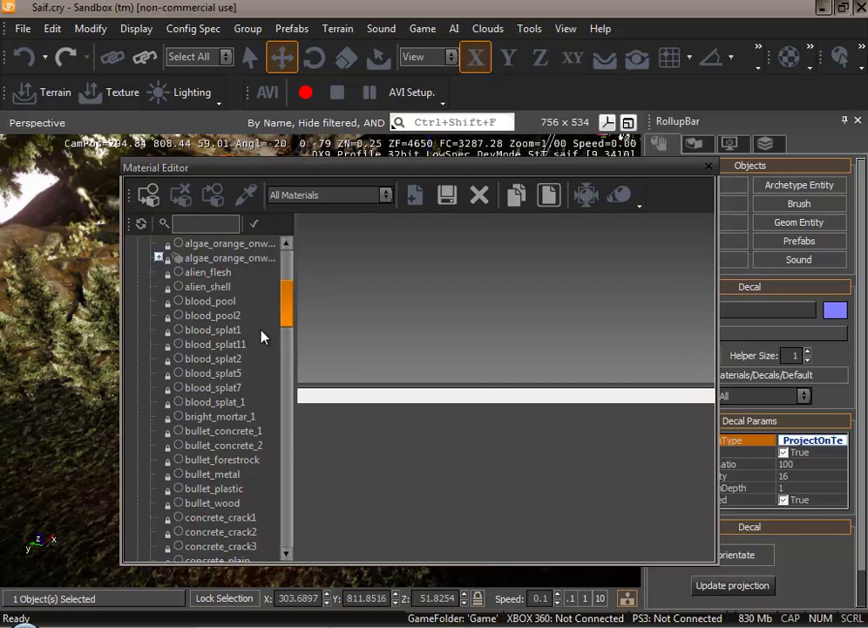
Step: Select blood_splat_1, check its blood_splat_1.tif diffuse texture, and assign it to Decal84
{"action": "left_click", "coordinate": [217, 403]}
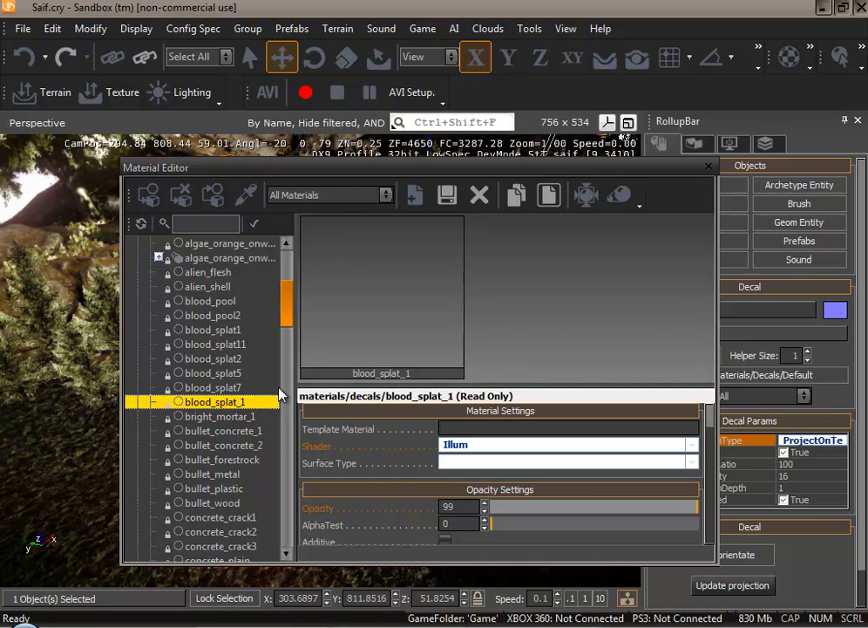
{"action": "scroll", "coordinate": [707, 436], "scroll_direction": "down", "scroll_amount": 3}
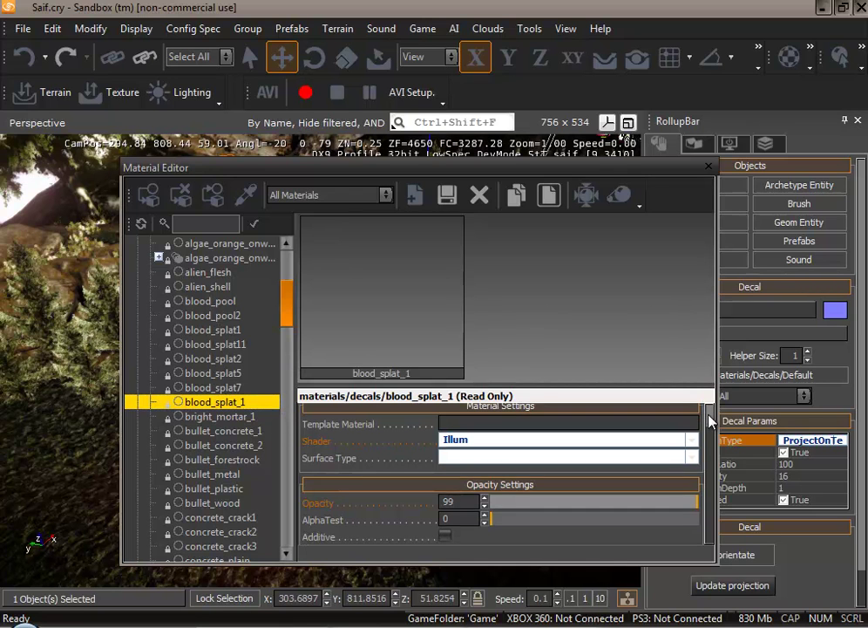
{"action": "scroll", "coordinate": [707, 436], "scroll_direction": "down", "scroll_amount": 5}
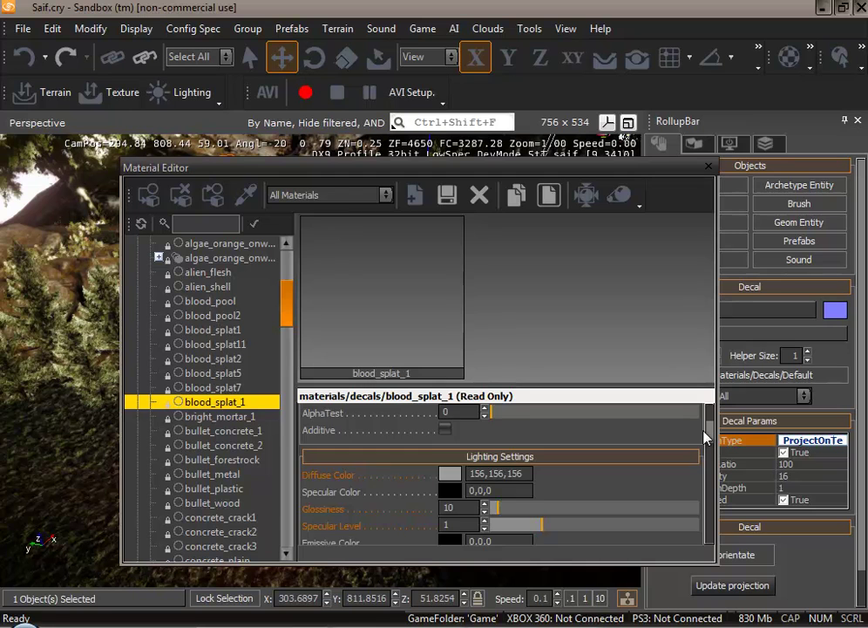
{"action": "left_click_drag", "start_coordinate": [705, 449], "coordinate": [694, 482]}
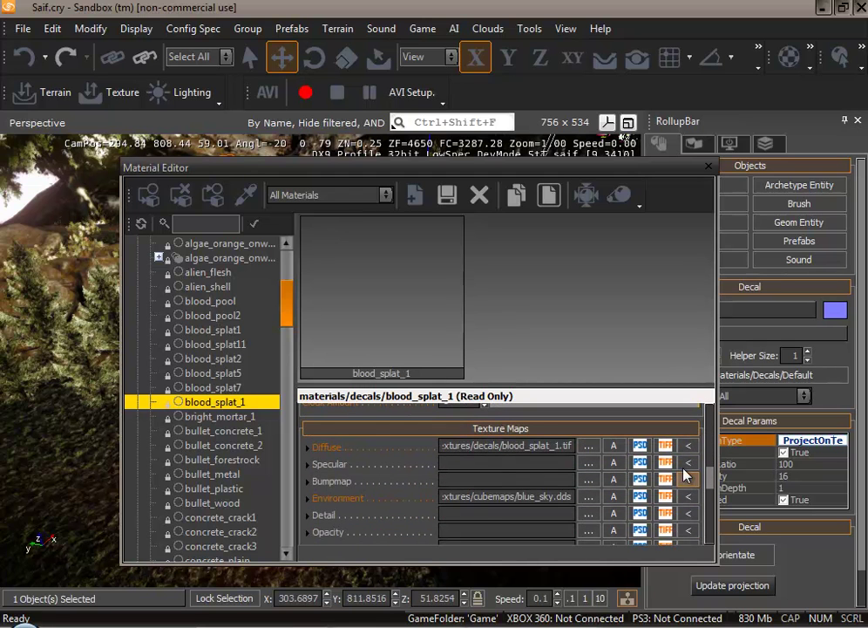
{"action": "mouse_move", "coordinate": [321, 454]}
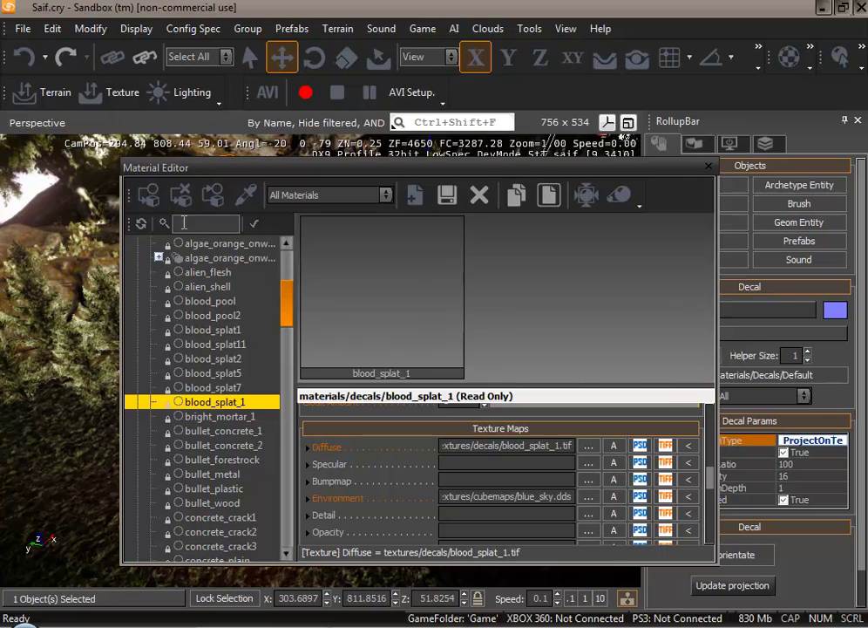
{"action": "left_click_drag", "start_coordinate": [174, 167], "coordinate": [516, 191]}
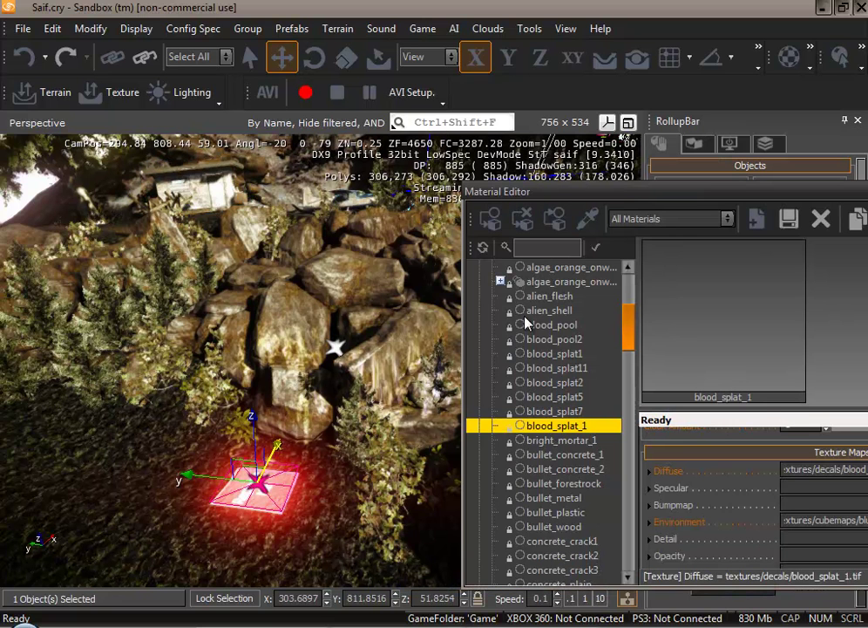
{"action": "left_click", "coordinate": [493, 225]}
{"action": "left_click_drag", "start_coordinate": [601, 191], "coordinate": [297, 173]}
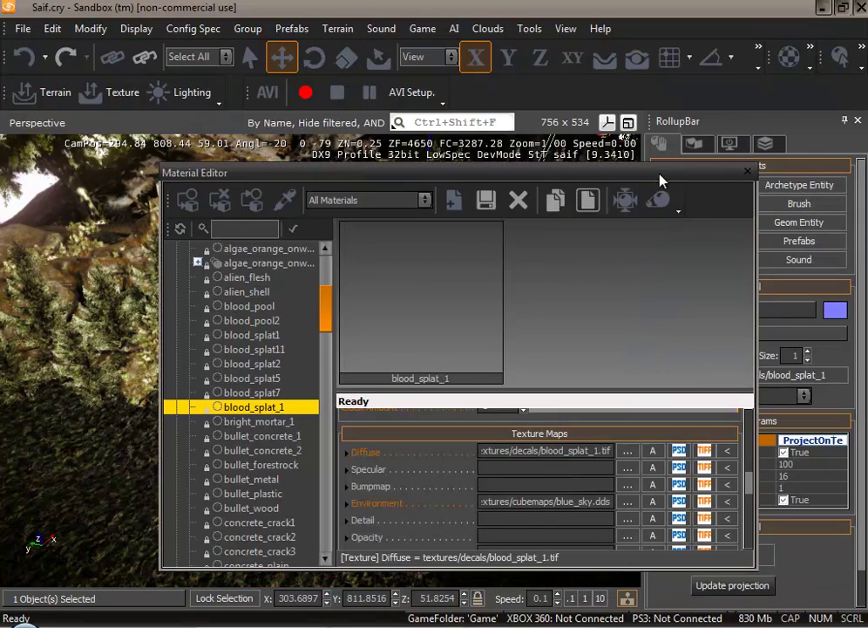
Step: Close the Material Editor and move the decal onto the rock face (X 309.38, Y 812.86, Z 55.80)
{"action": "left_click", "coordinate": [748, 172]}
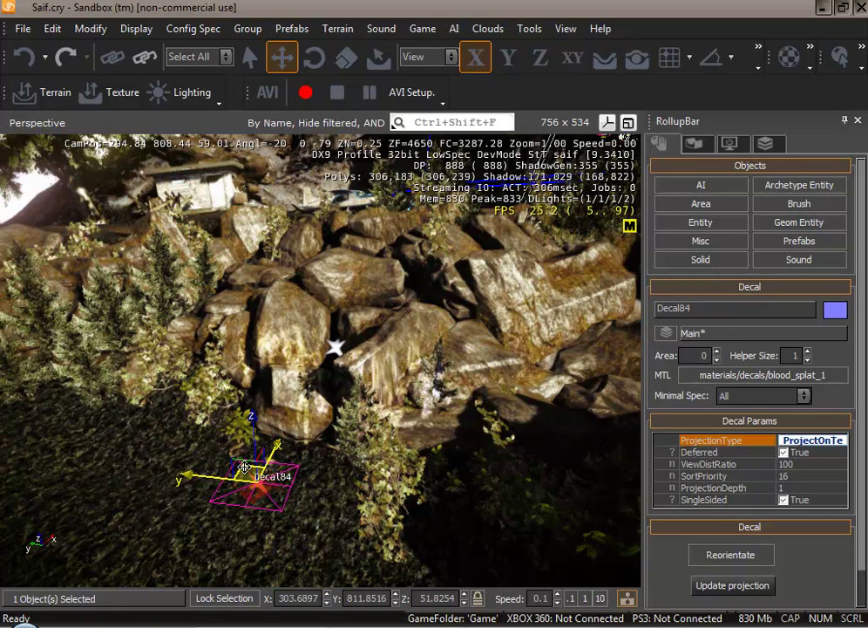
{"action": "key", "text": "4"}
{"action": "left_click_drag", "start_coordinate": [244, 469], "coordinate": [263, 257]}
{"action": "key", "text": "3"}
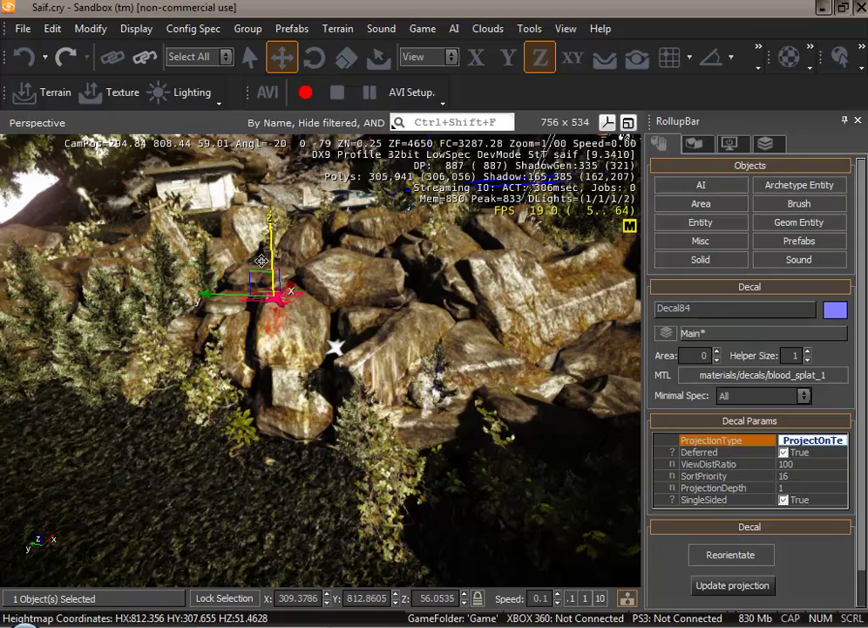
{"action": "mouse_move", "coordinate": [321, 495]}
{"action": "right_mouse_down"}
{"action": "mouse_move", "coordinate": [325, 462]}
{"action": "mouse_move", "coordinate": [323, 486]}
{"action": "mouse_move", "coordinate": [320, 481]}
{"action": "right_mouse_up"}
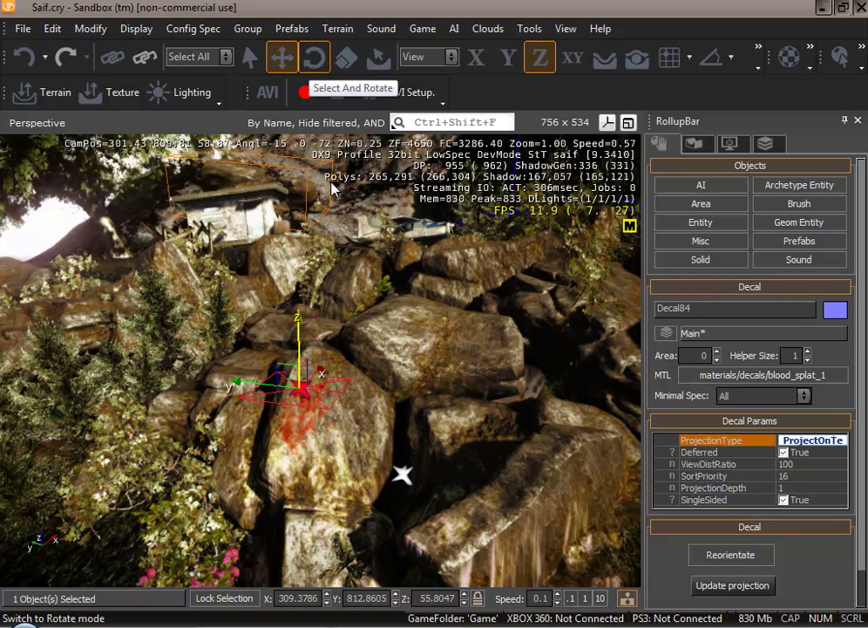
Step: Rotate Decal84 to -170° around its vertical Z axis
{"action": "left_click", "coordinate": [314, 60]}
{"action": "left_click_drag", "start_coordinate": [295, 343], "coordinate": [340, 466]}
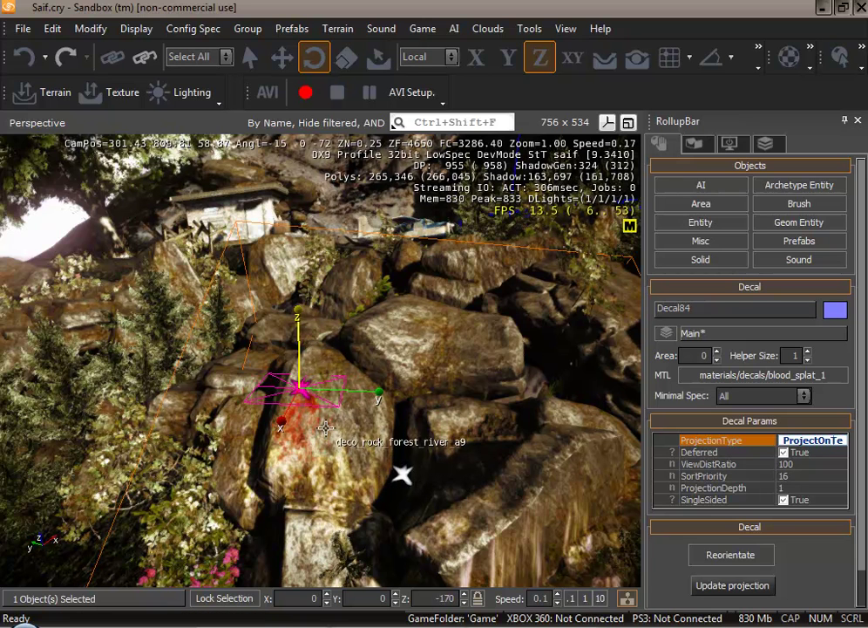
{"action": "key", "text": "Escape"}
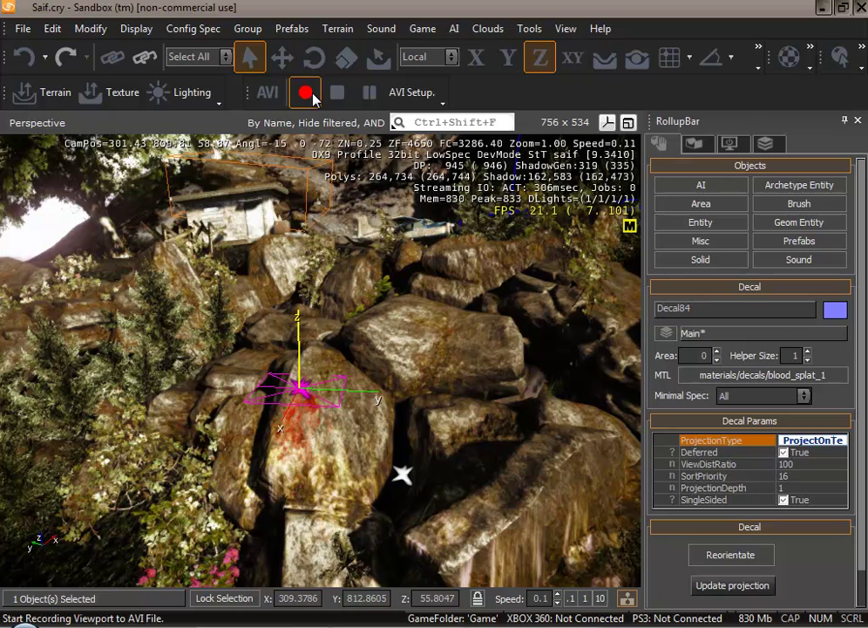
{"action": "left_click", "coordinate": [314, 57]}
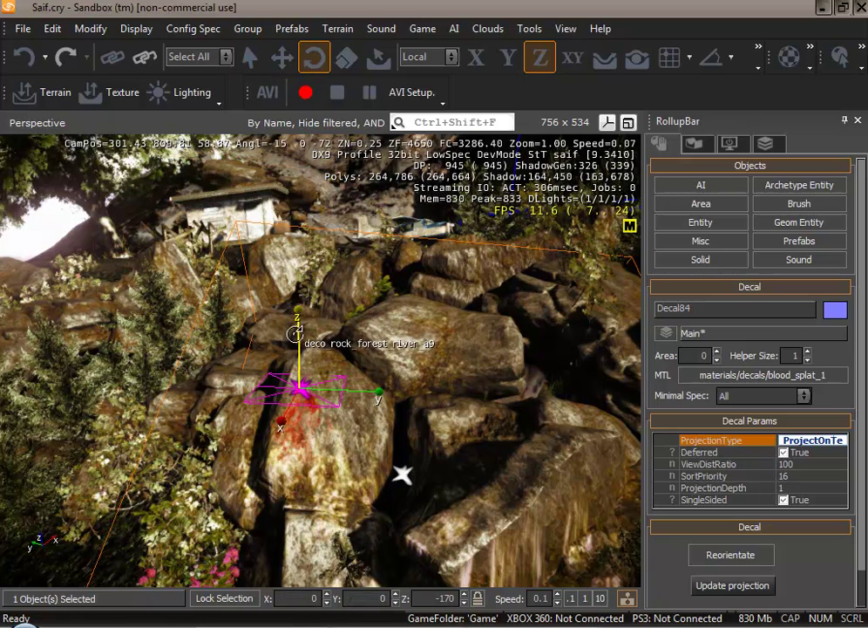
Step: Scale the decal up to 2.35 and return to the Move tool
{"action": "left_click", "coordinate": [346, 57]}
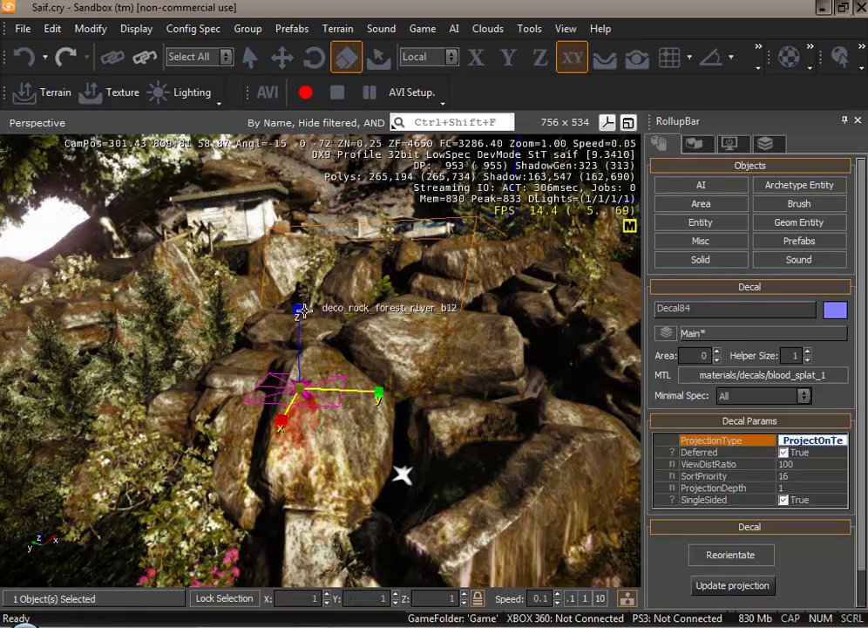
{"action": "left_click_drag", "start_coordinate": [299, 388], "coordinate": [299, 330]}
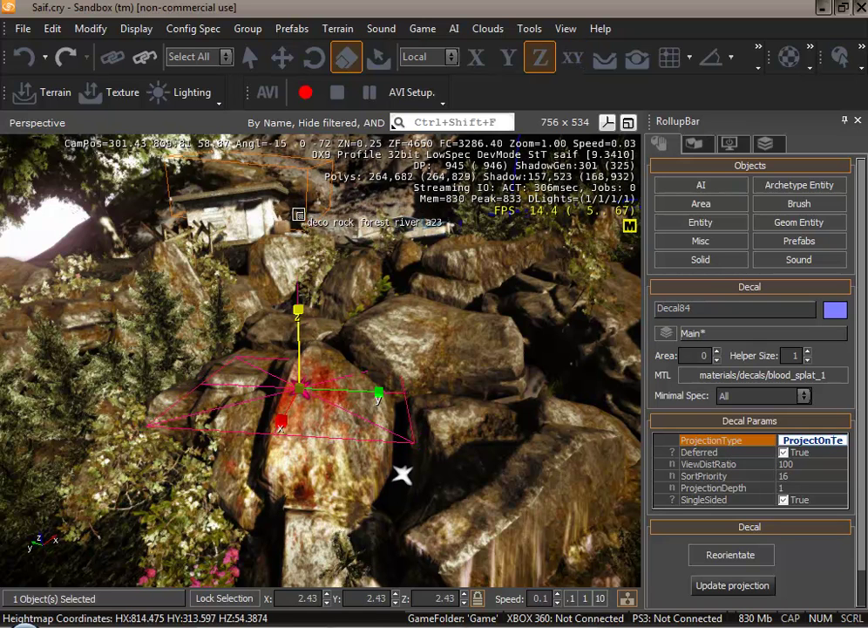
{"action": "left_click", "coordinate": [281, 57]}
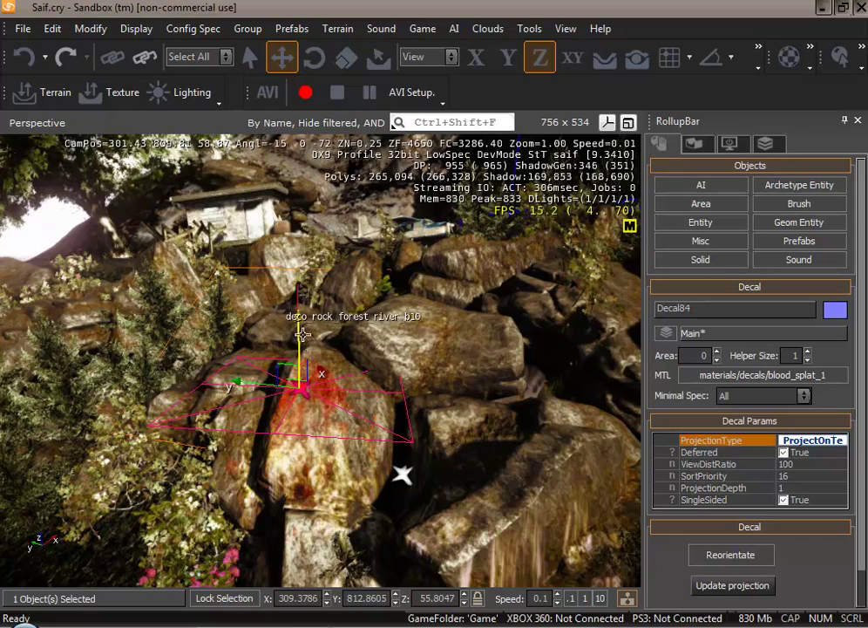
{"action": "right_click_drag", "start_coordinate": [397, 452], "coordinate": [394, 443]}
{"action": "middle_click_drag", "start_coordinate": [394, 444], "coordinate": [253, 449]}
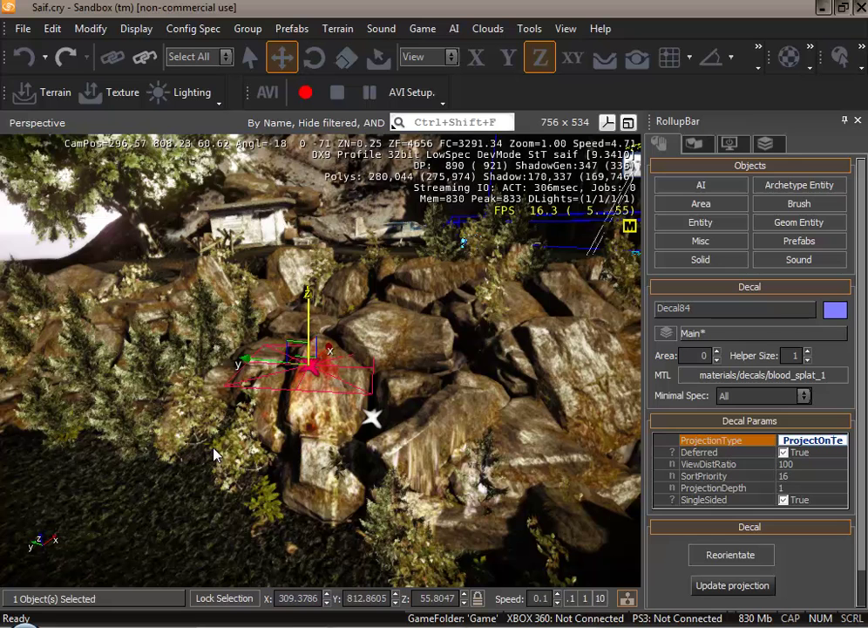